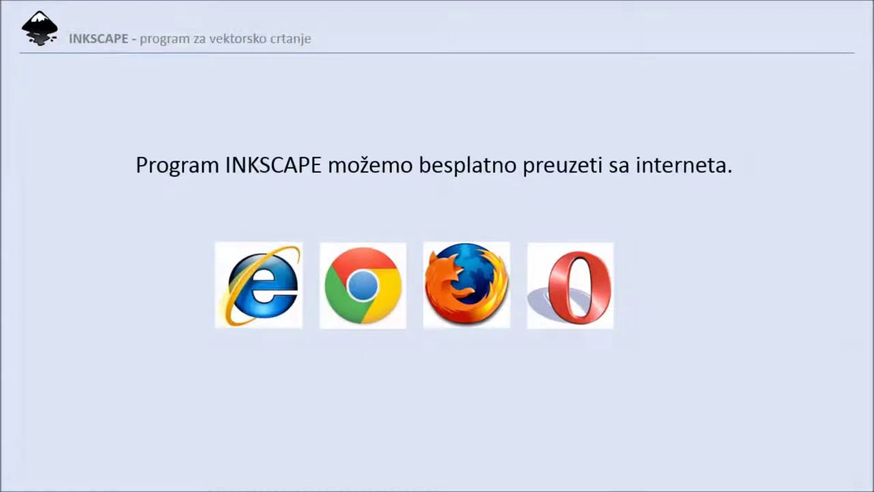
# Step: Launch Internet Explorer from the slide's logo and maximize its window
pyautogui.click(266, 284)
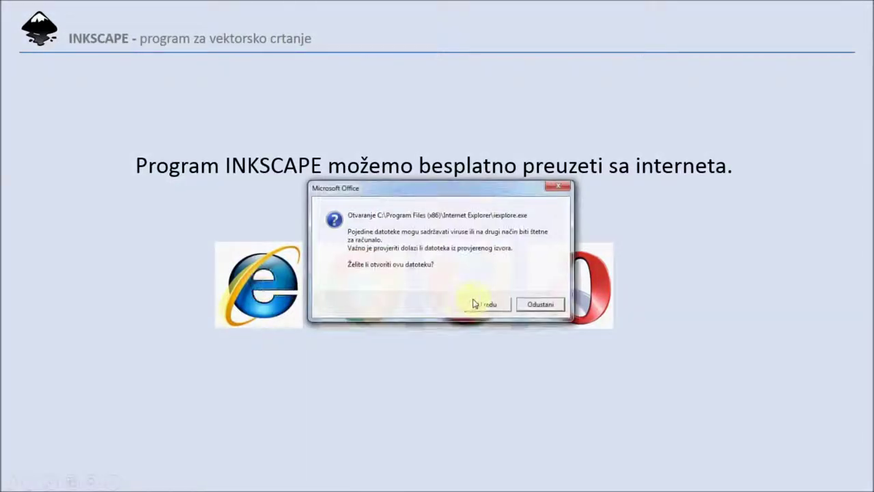
pyautogui.click(476, 304)
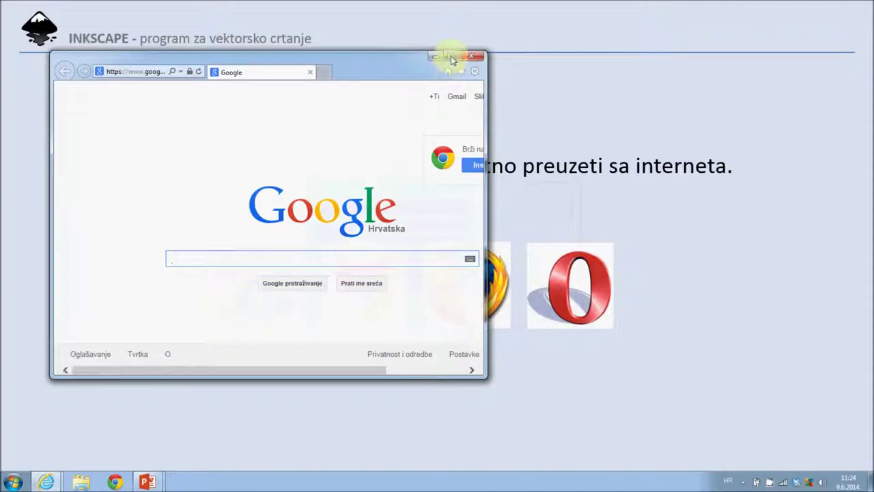
pyautogui.click(451, 56)
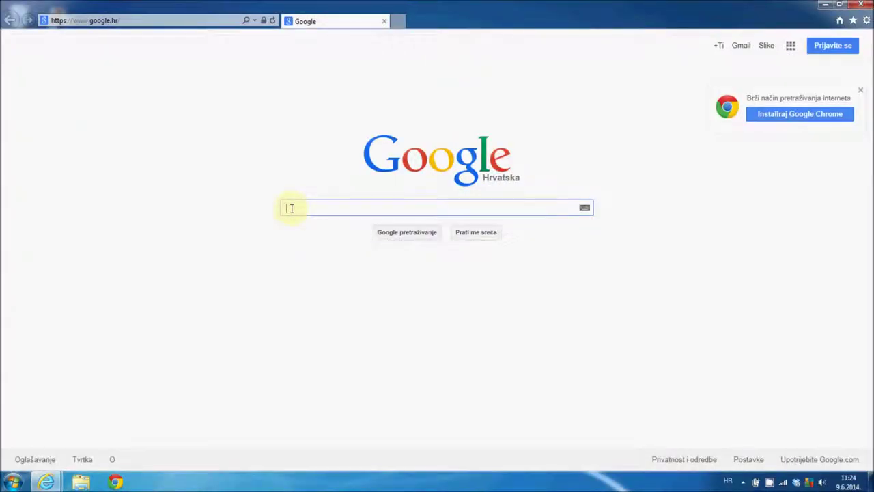
# Step: Search Google for 'inkscape' and follow inkscape.org's Download page to the Windows installer
pyautogui.write('inkscape')
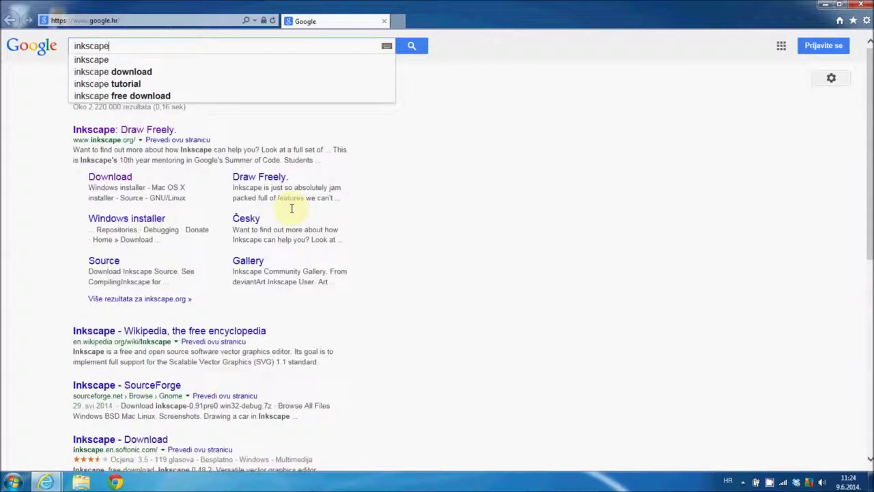
pyautogui.click(412, 46)
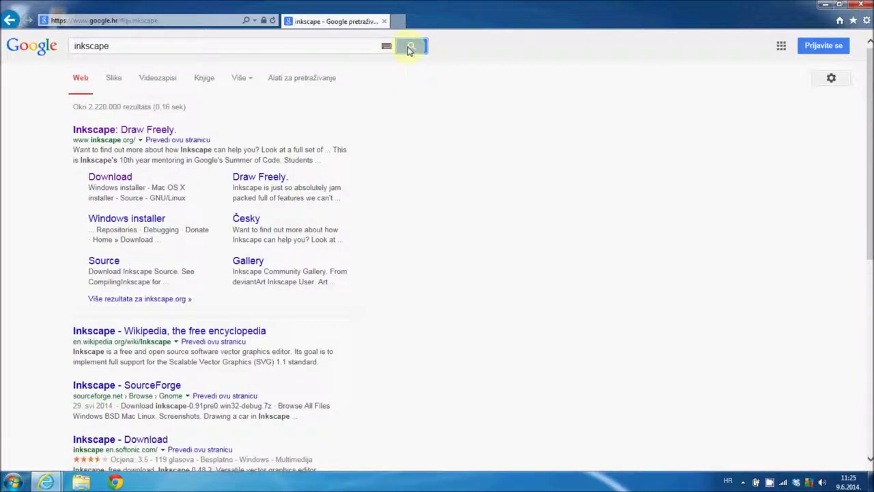
pyautogui.click(130, 131)
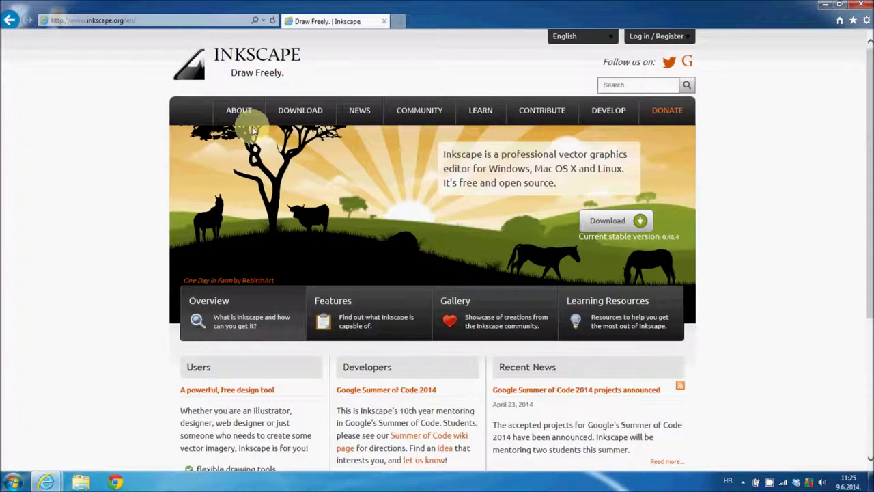
pyautogui.click(290, 119)
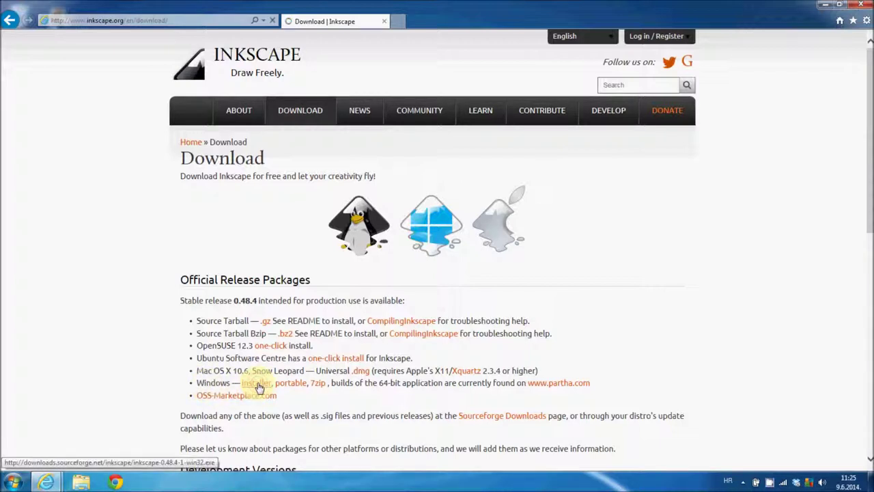
pyautogui.click(257, 384)
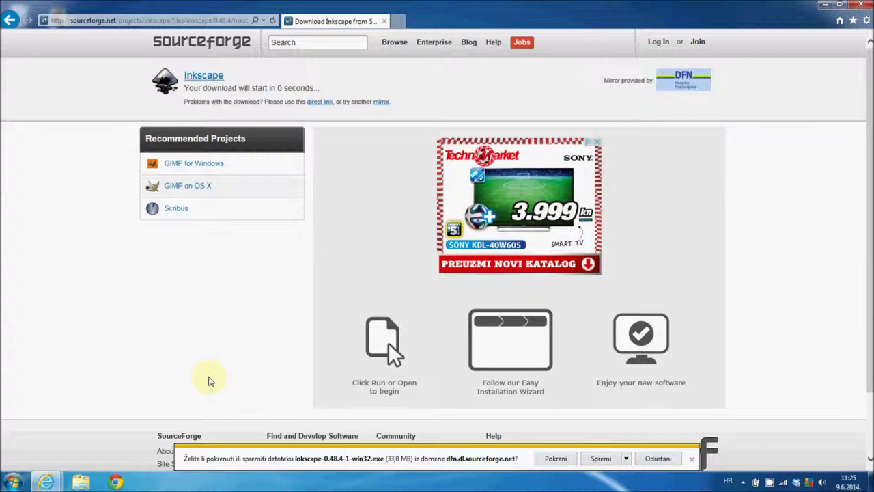
# Step: Run the downloaded inkscape-0.48.4-1-win32.exe installer and open its language list
pyautogui.click(557, 460)
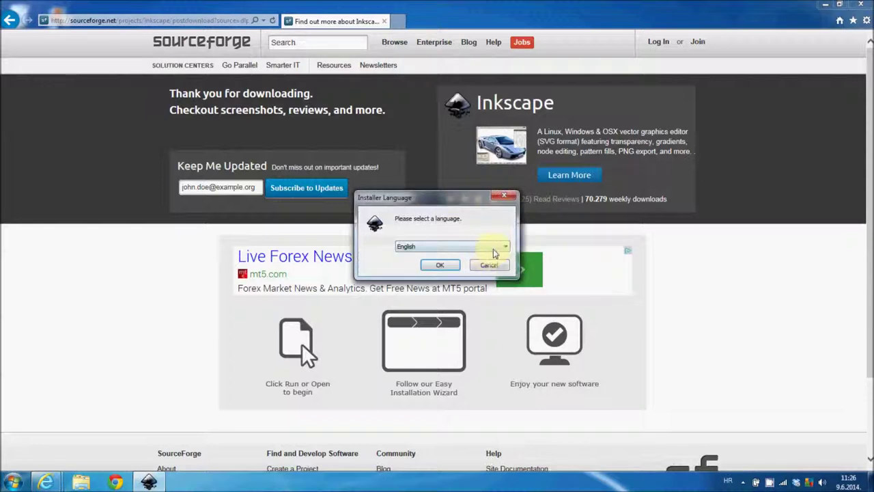
pyautogui.click(494, 254)
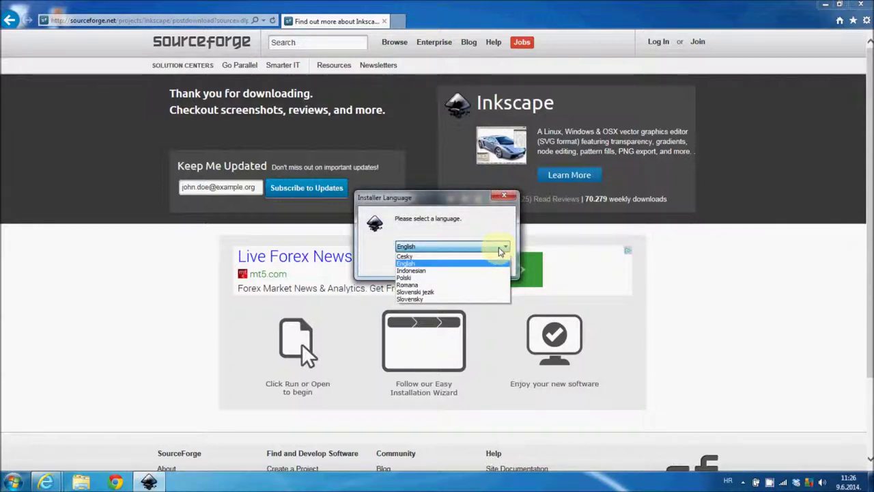
# Step: Keep English as the installer language and get past the welcome and licence pages
pyautogui.click(431, 263)
pyautogui.click(434, 266)
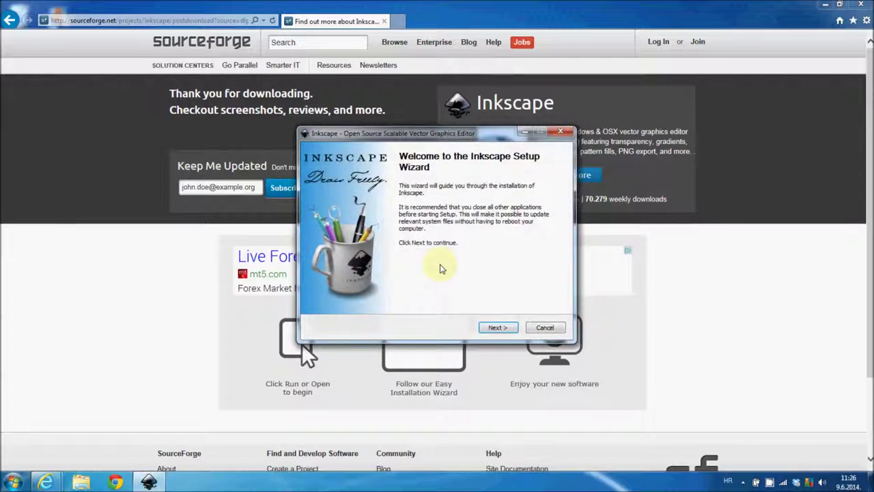
pyautogui.click(497, 327)
pyautogui.click(496, 327)
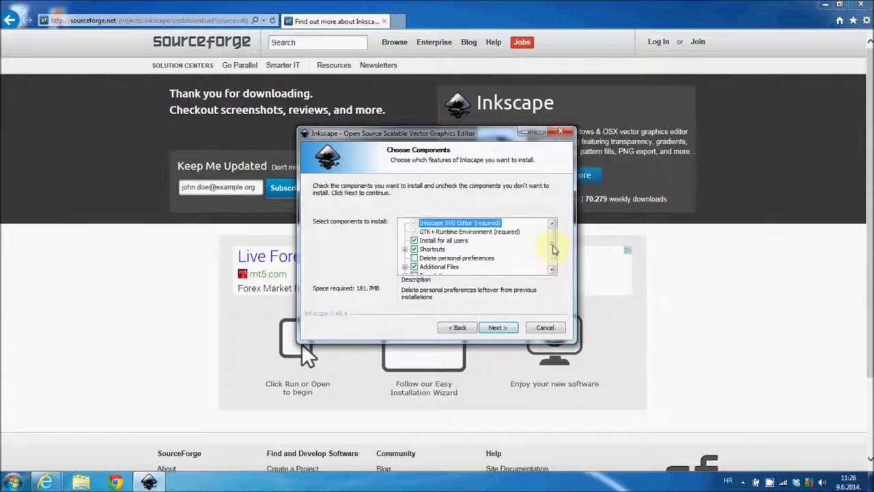
# Step: Add the Croatian (hr) translation to the components and start the installation
pyautogui.scroll(-1, 553, 249)
pyautogui.scroll(1, 555, 246)
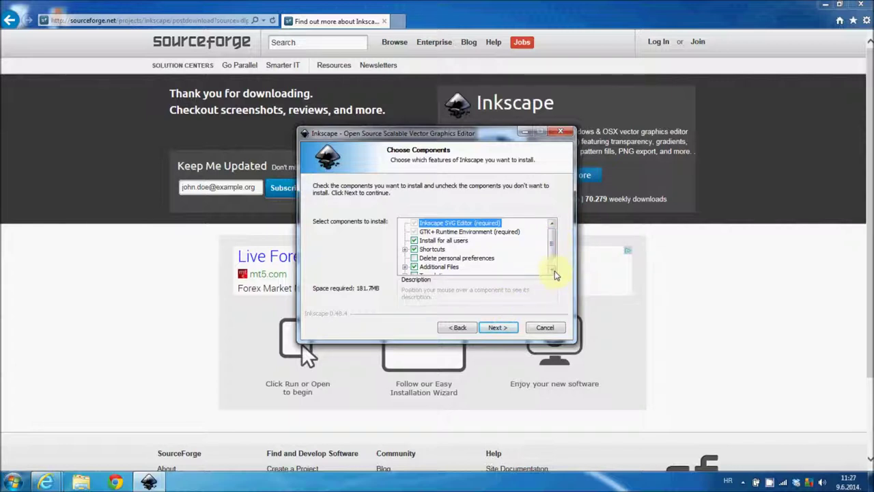
pyautogui.scroll(-1, 555, 275)
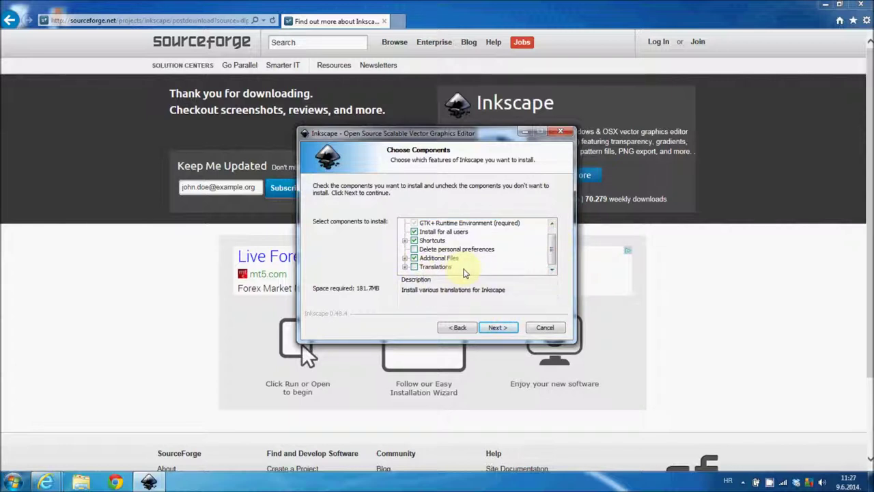
pyautogui.click(405, 267)
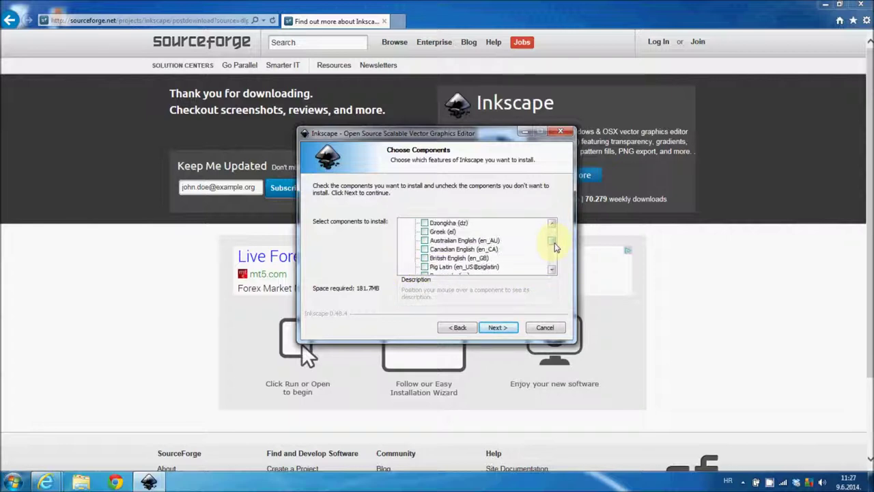
pyautogui.moveTo(555, 241); pyautogui.dragTo(555, 254)
pyautogui.click(426, 242)
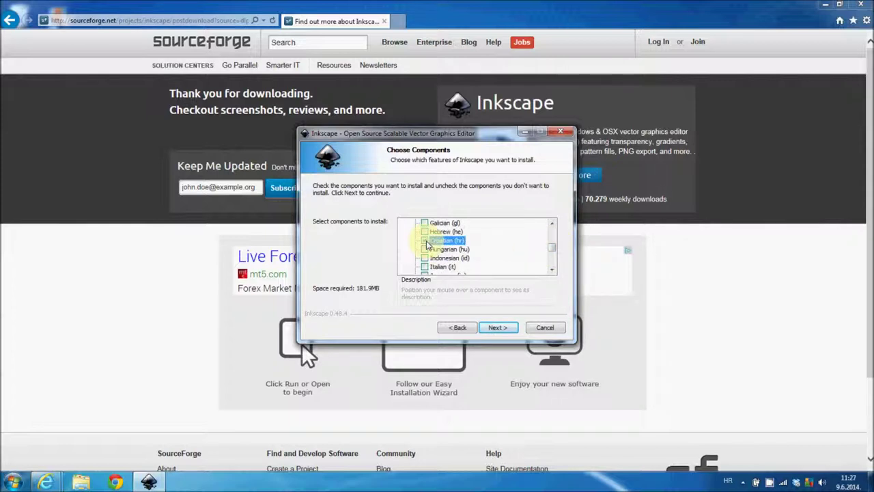
pyautogui.click(424, 241)
pyautogui.click(498, 328)
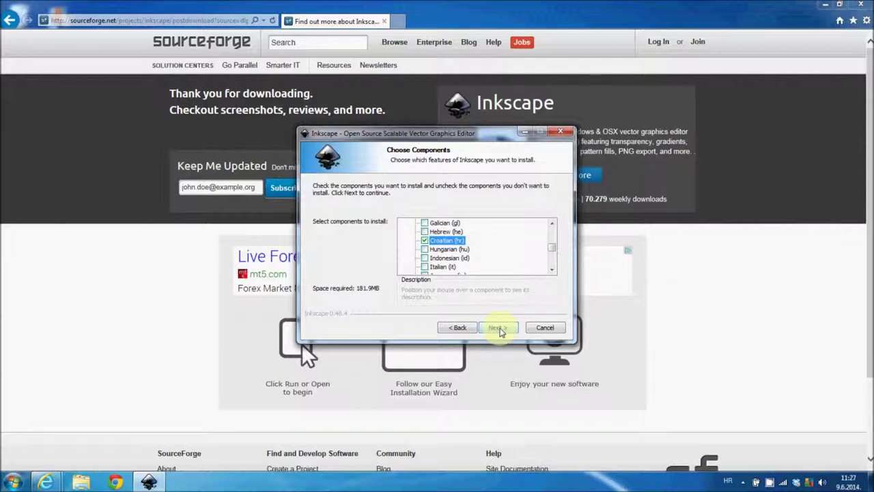
pyautogui.click(497, 328)
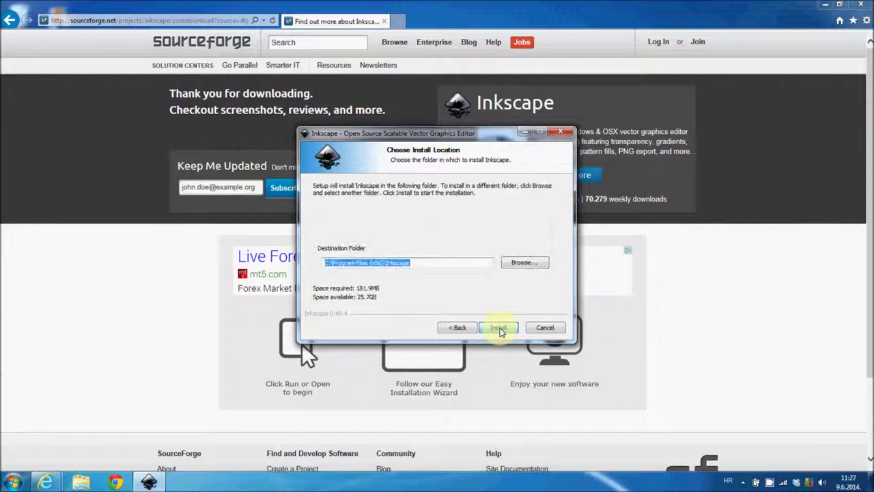
pyautogui.click(498, 327)
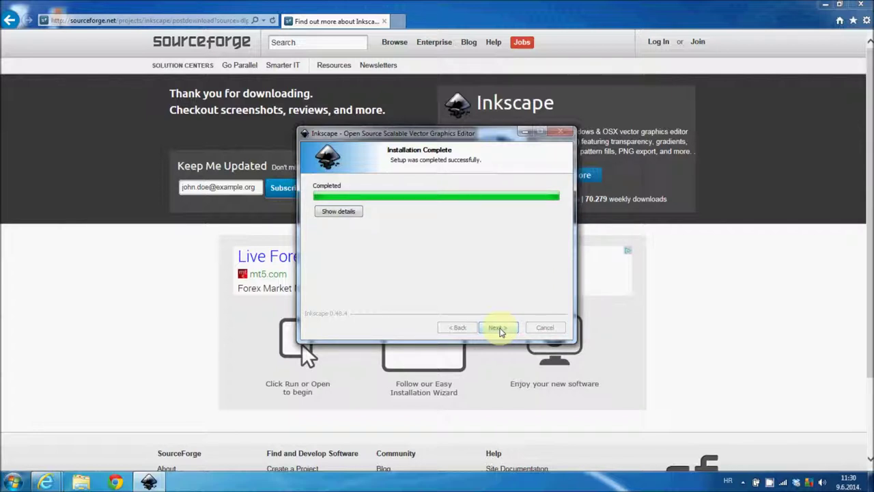
# Step: Complete the Inkscape 0.48.4 setup wizard, finishing with Run Inkscape ticked
pyautogui.click(498, 328)
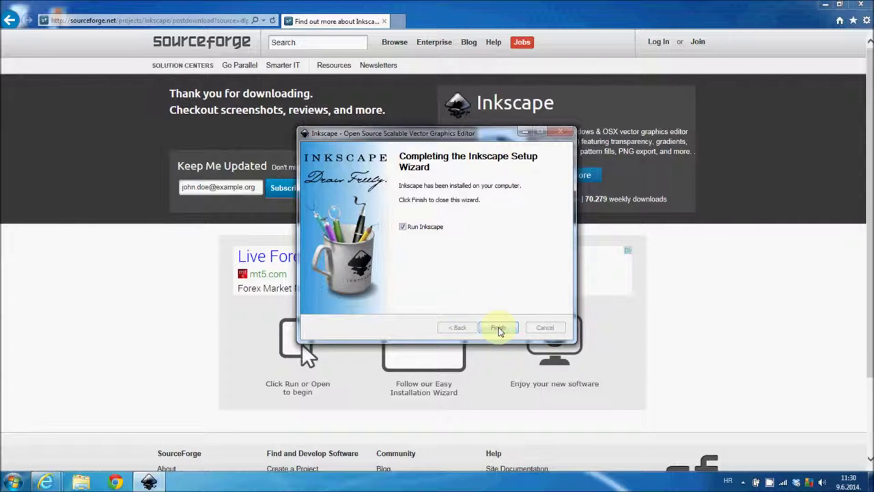
pyautogui.click(498, 329)
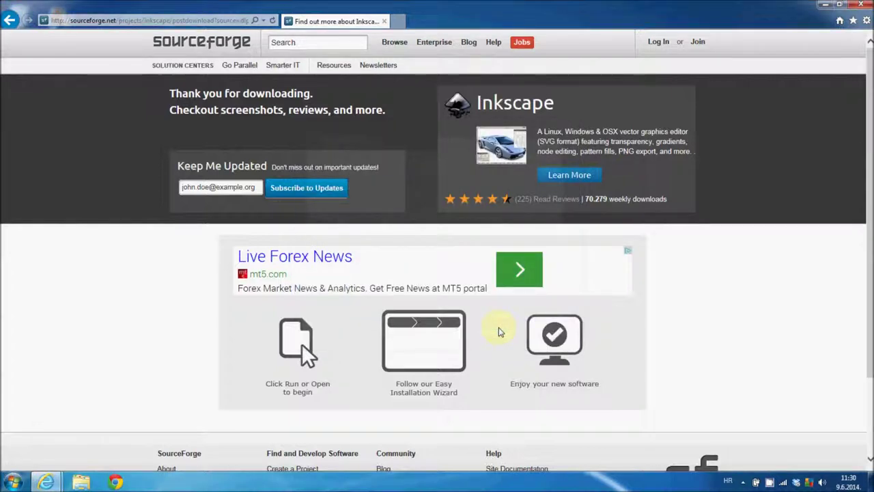
# Step: Minimize the browser and maximize the Inkscape window showing Novi dokument 1
pyautogui.click(825, 4)
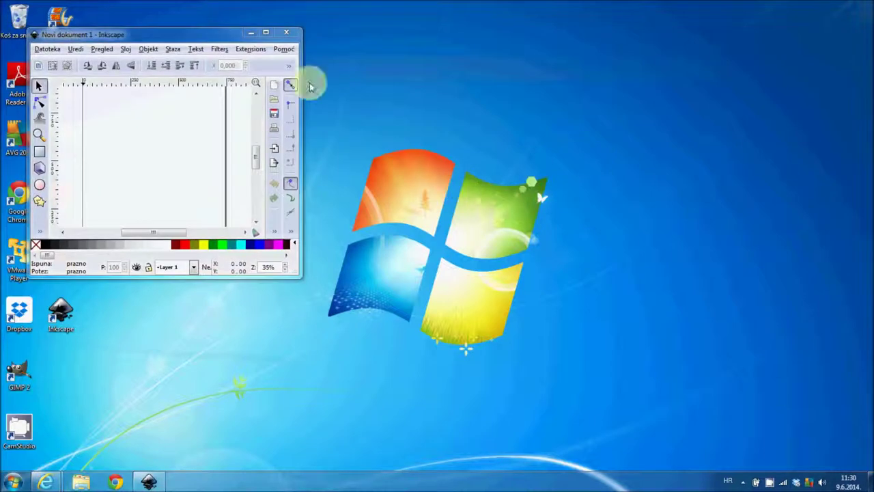
pyautogui.click(266, 32)
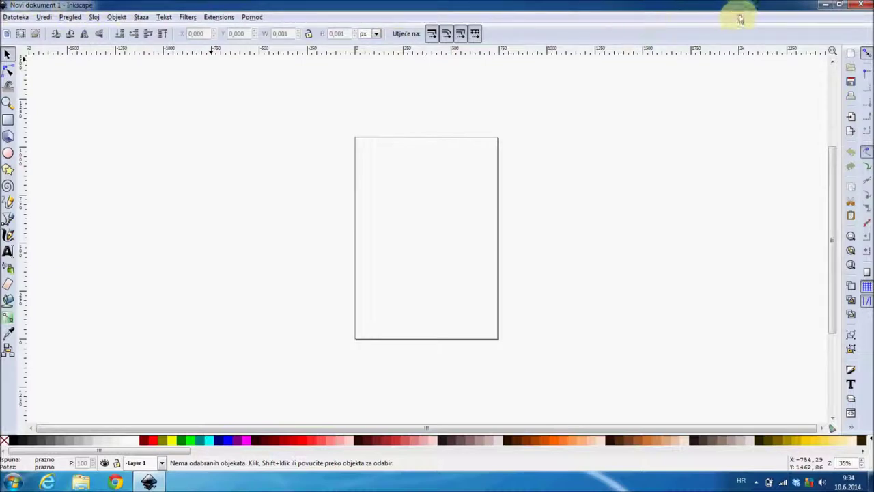
pyautogui.click(826, 7)
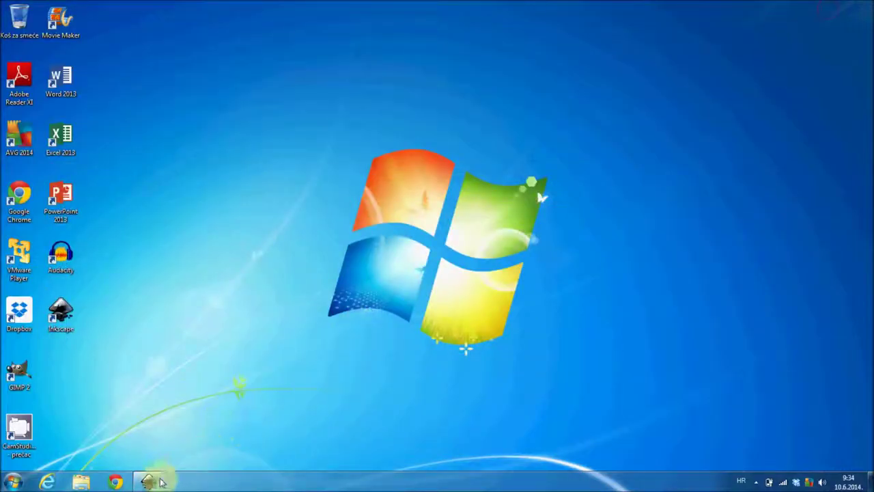
pyautogui.click(159, 482)
pyautogui.click(841, 8)
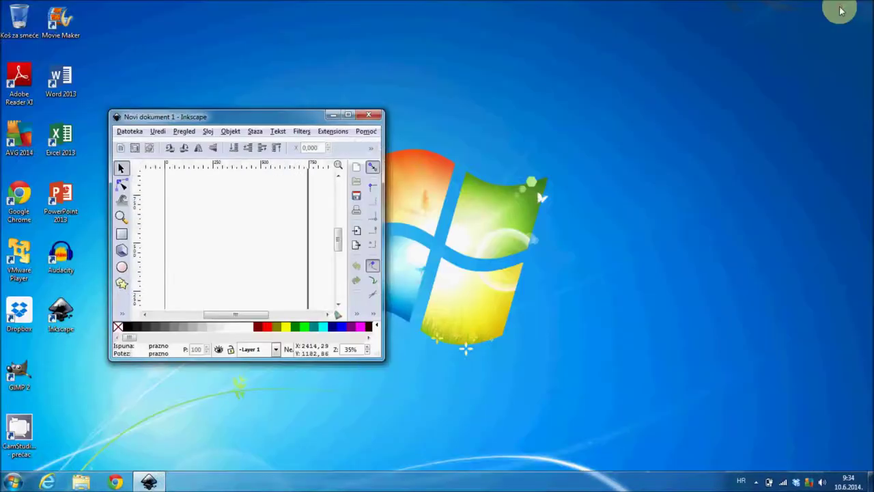
pyautogui.click(347, 114)
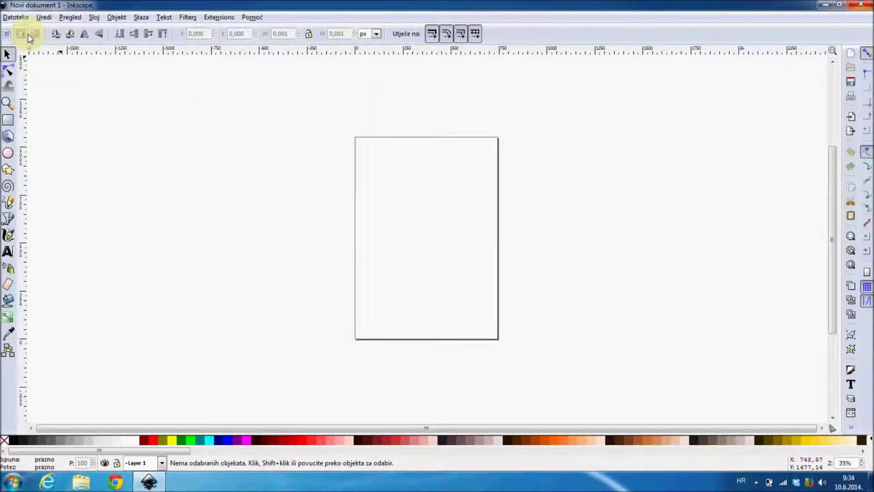
# Step: Browse the Datoteka menu, then open the Inkscape manual from the Pomoć menu
pyautogui.click(14, 17)
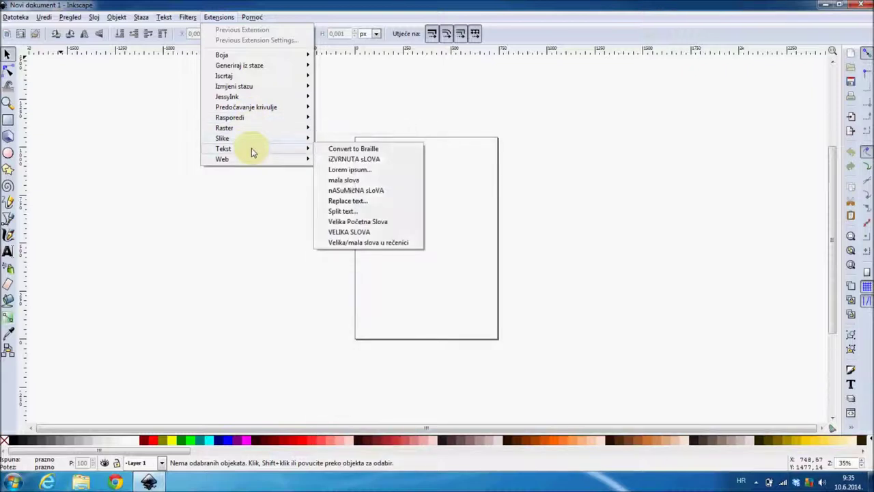
pyautogui.moveTo(251, 17)
pyautogui.click(275, 30)
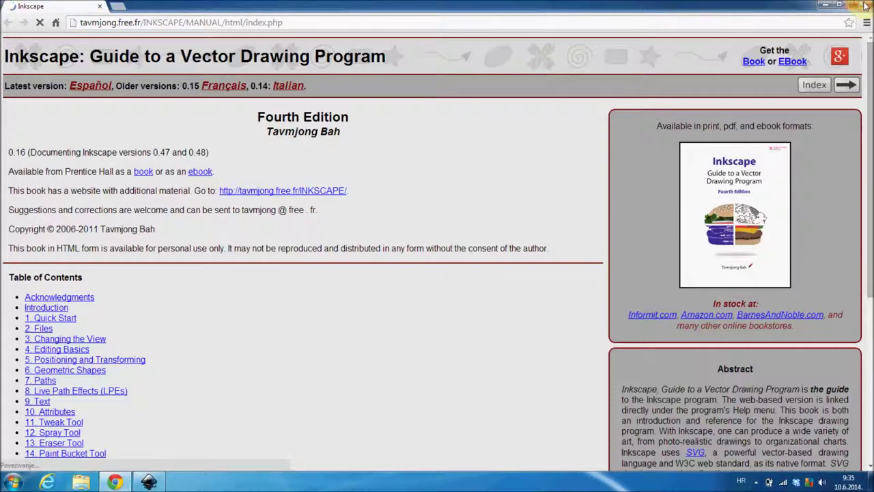
# Step: Close Chrome after viewing the Inkscape guide to return to the empty page
pyautogui.click(865, 5)
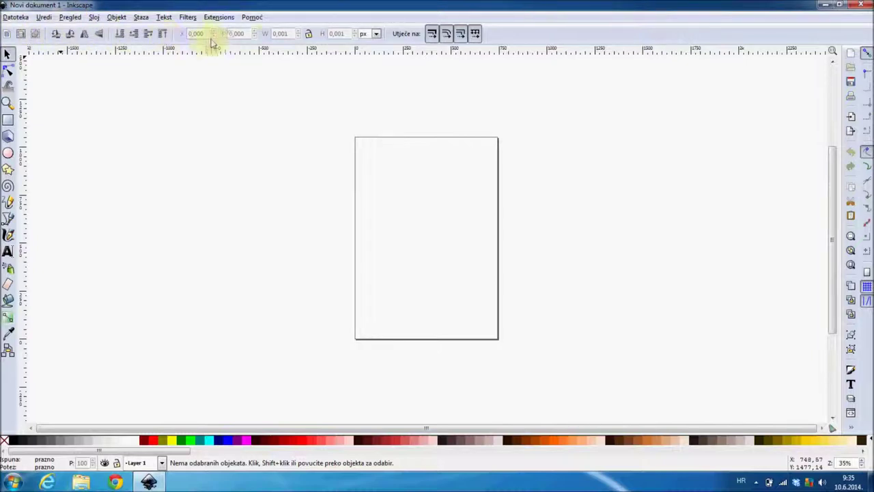
# Step: Draw a red square near the page top and a red ellipse below it
pyautogui.click(9, 120)
pyautogui.moveTo(373, 151); pyautogui.dragTo(421, 193)
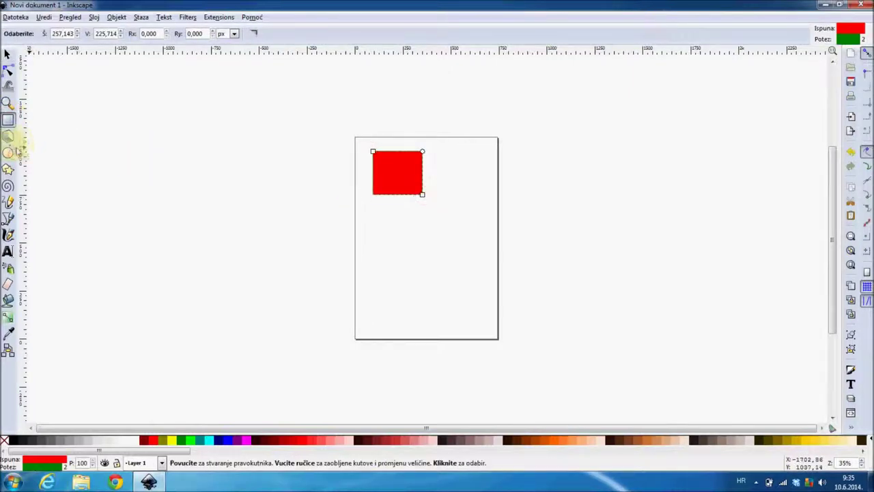
pyautogui.click(9, 155)
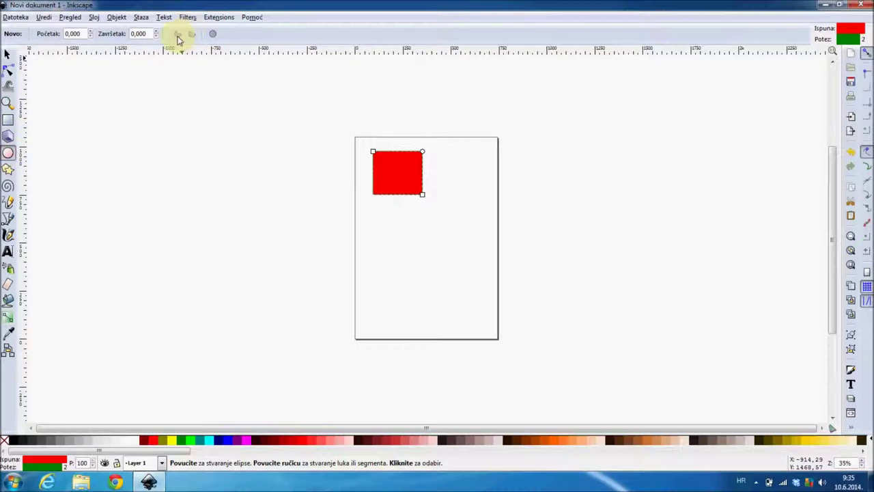
pyautogui.moveTo(376, 220); pyautogui.dragTo(466, 275)
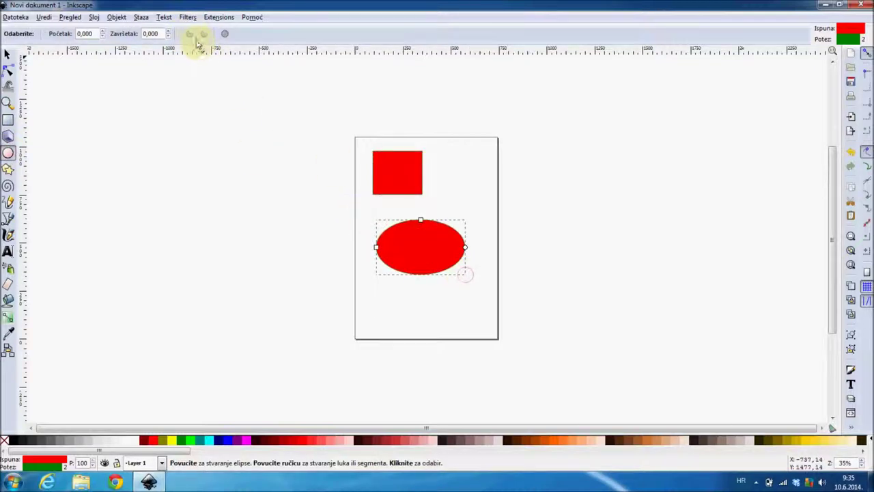
# Step: Raise the ellipse's Početak (start) angle to 14 to cut a pie wedge
pyautogui.click(102, 31)
pyautogui.click(101, 32)
pyautogui.click(101, 31)
pyautogui.click(102, 32)
pyautogui.click(102, 31)
pyautogui.click(102, 31)
pyautogui.click(102, 31)
pyautogui.click(102, 31)
pyautogui.click(102, 32)
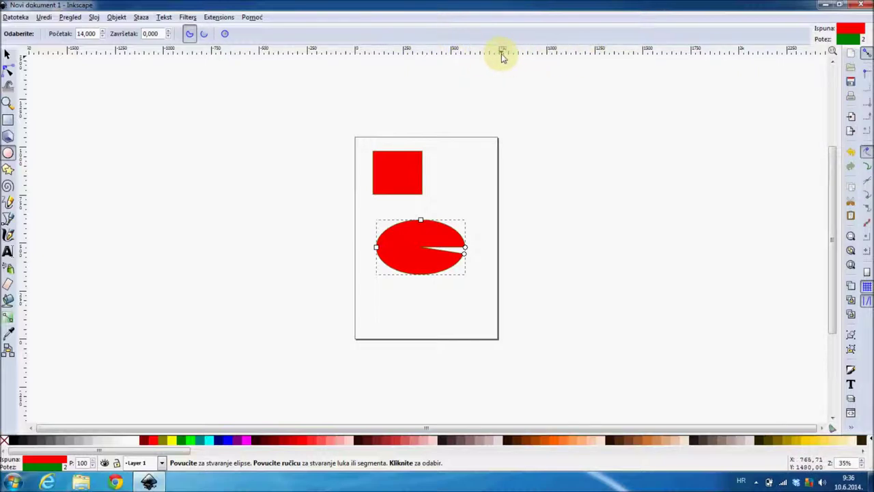
# Step: Set the Document Properties default units to mm and close the dialog
pyautogui.click(17, 17)
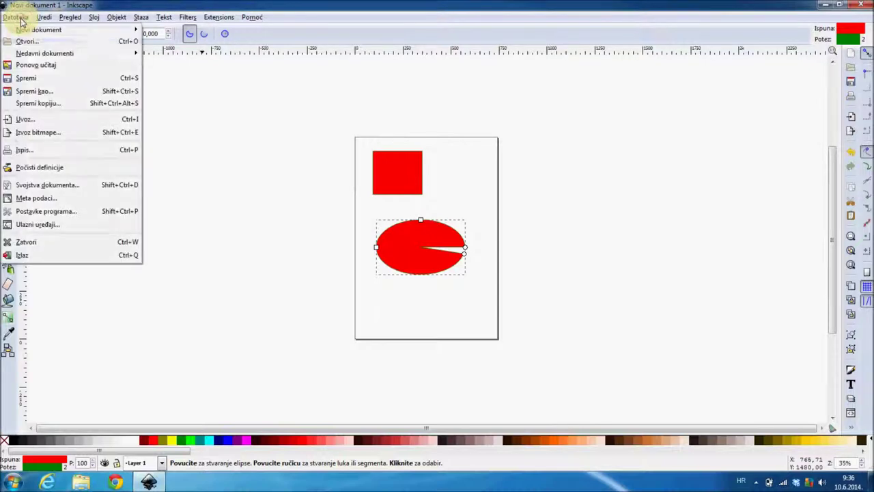
pyautogui.click(43, 186)
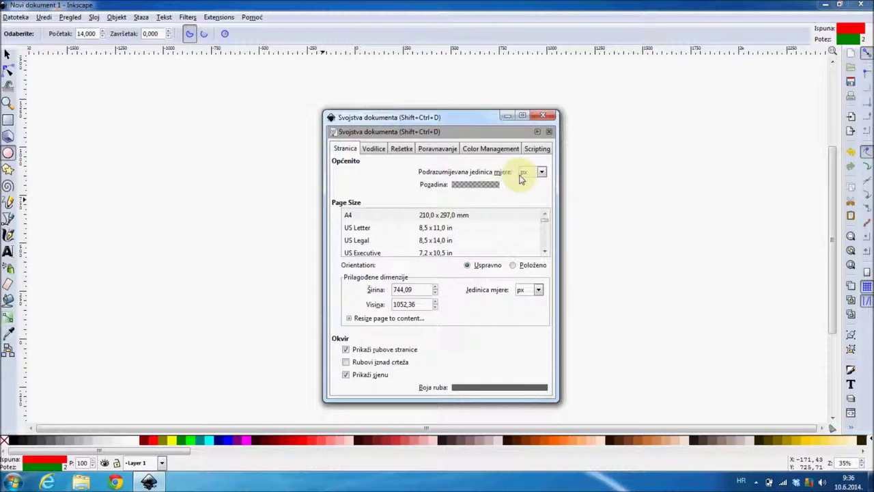
pyautogui.click(541, 173)
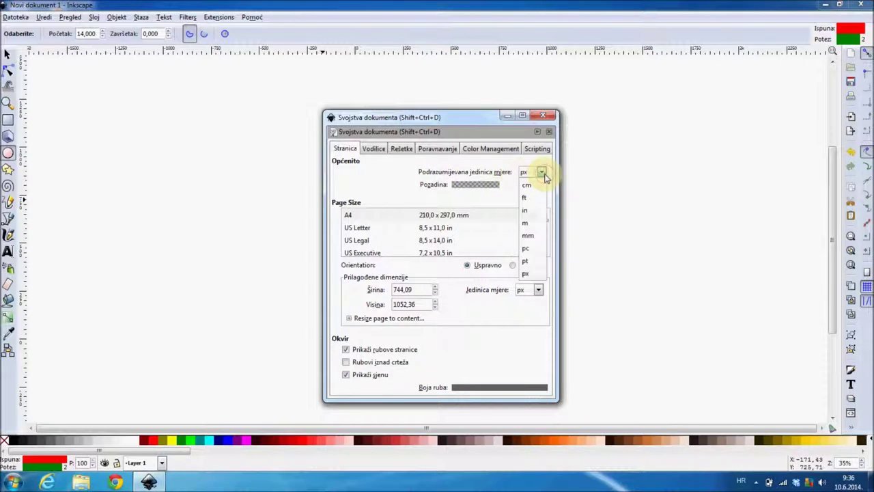
pyautogui.click(528, 234)
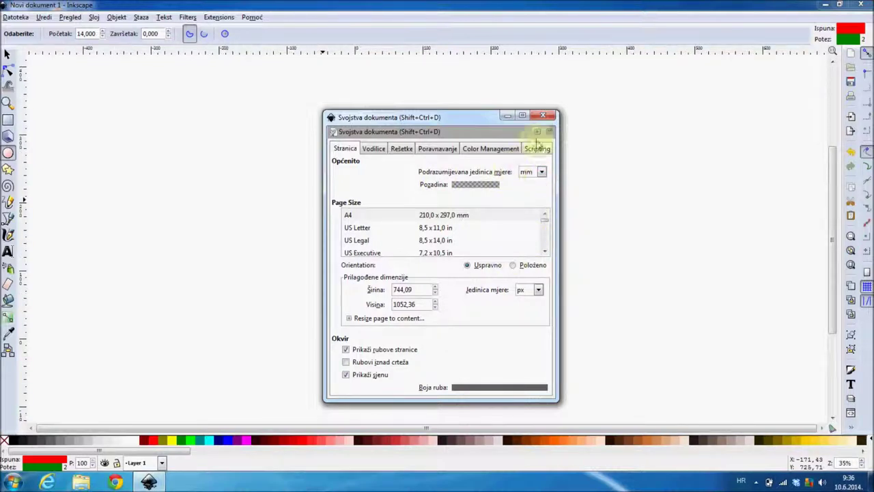
pyautogui.click(543, 115)
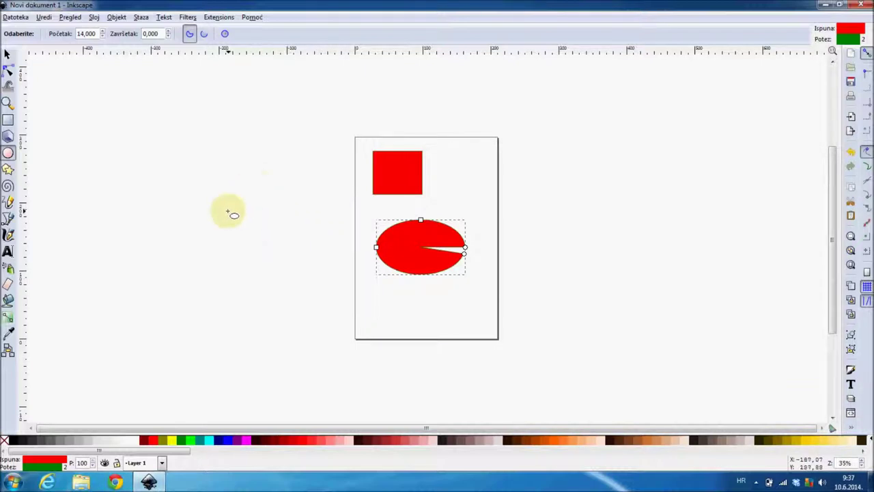
pyautogui.moveTo(831, 200)
pyautogui.mouseDown()
pyautogui.moveTo(843, 149)
pyautogui.moveTo(839, 277)
pyautogui.moveTo(828, 170)
pyautogui.moveTo(833, 278)
pyautogui.moveTo(833, 250)
pyautogui.mouseUp()
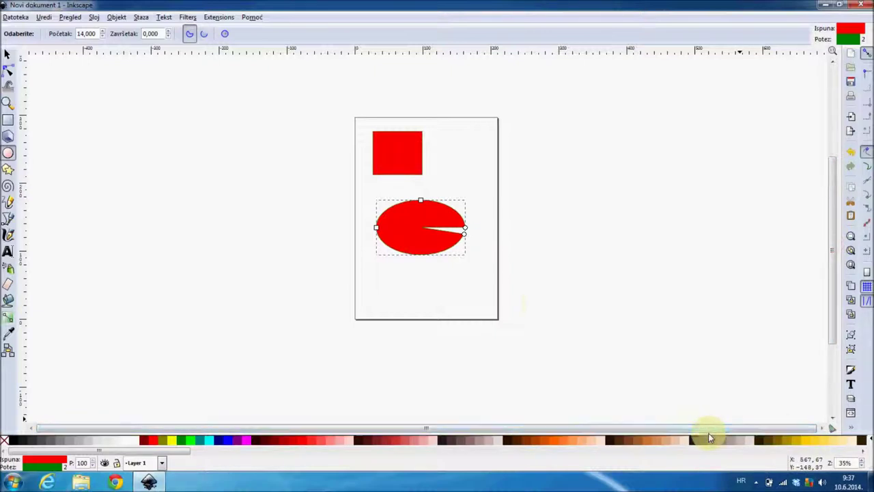
# Step: Enlarge the red rectangle to 114,260 × 119,904 mm and move the pie below it
pyautogui.click(7, 53)
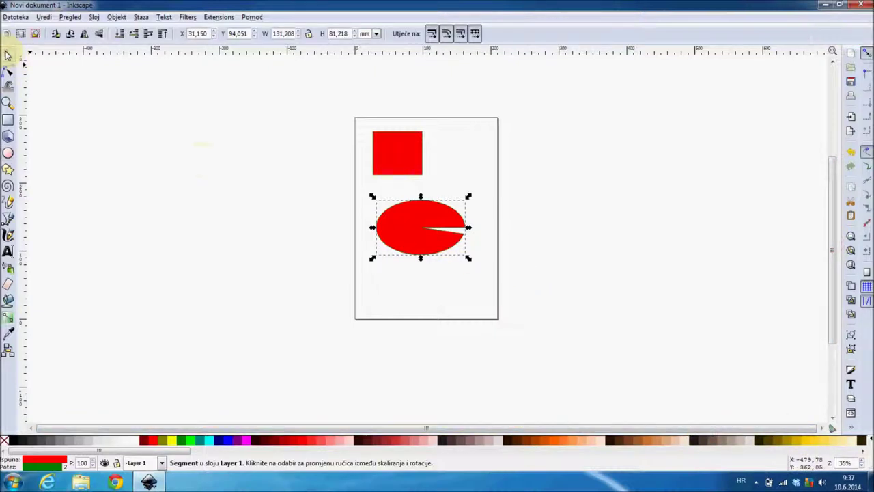
pyautogui.click(248, 174)
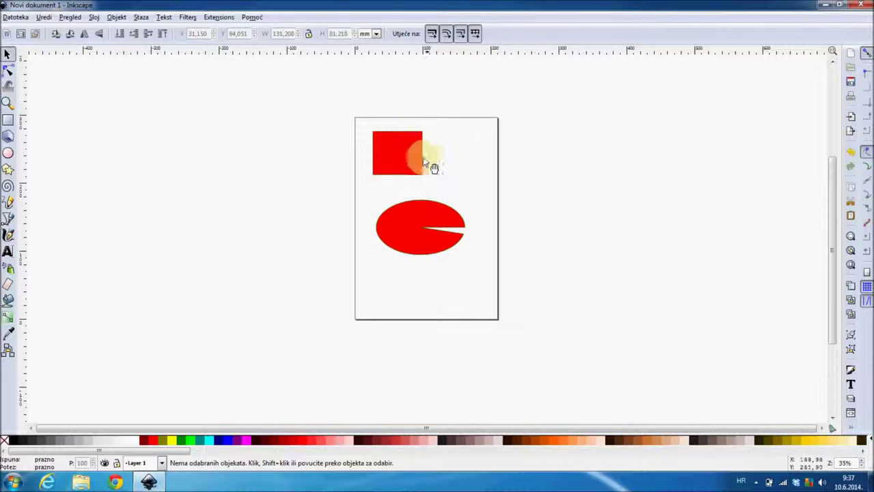
pyautogui.click(398, 155)
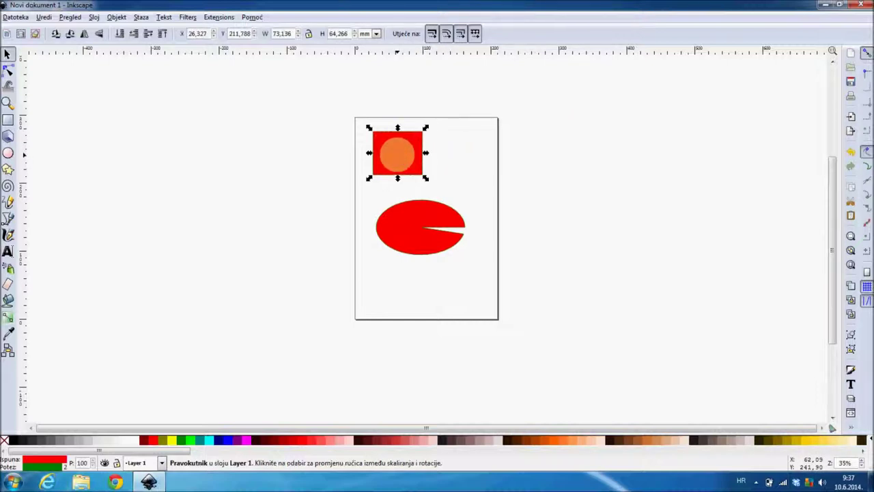
pyautogui.moveTo(398, 154); pyautogui.dragTo(195, 155)
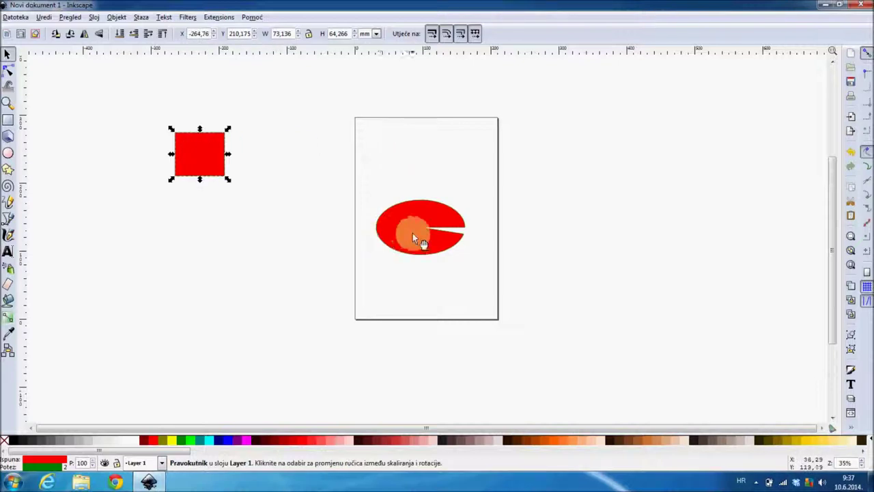
pyautogui.moveTo(229, 180)
pyautogui.mouseDown()
pyautogui.moveTo(512, 388)
pyautogui.moveTo(258, 221)
pyautogui.moveTo(387, 175)
pyautogui.moveTo(429, 179)
pyautogui.mouseUp()
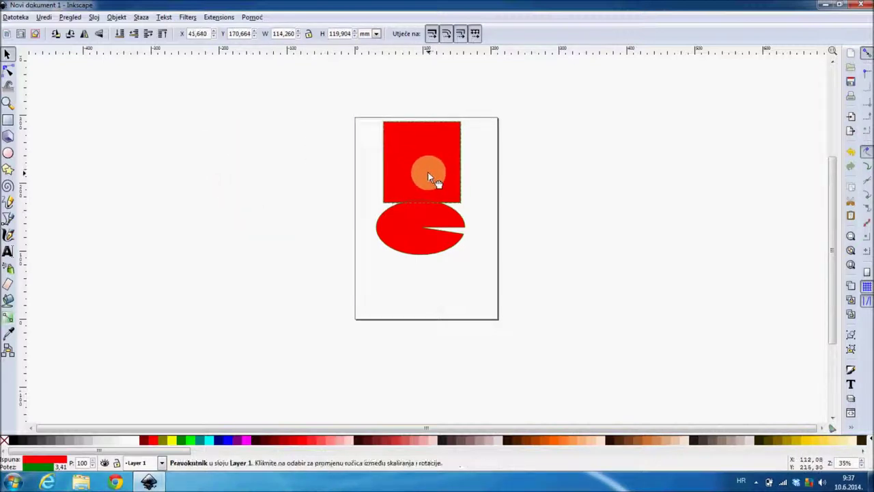
pyautogui.moveTo(421, 226); pyautogui.dragTo(426, 254)
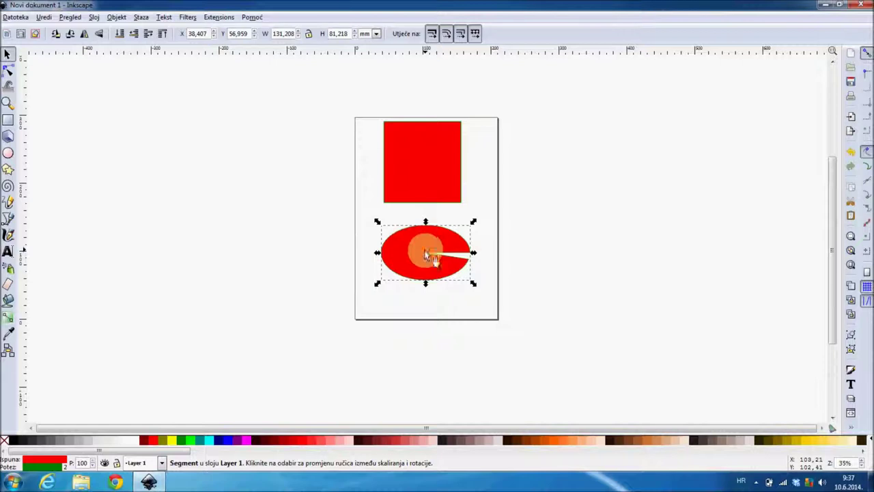
pyautogui.moveTo(427, 254); pyautogui.dragTo(426, 254)
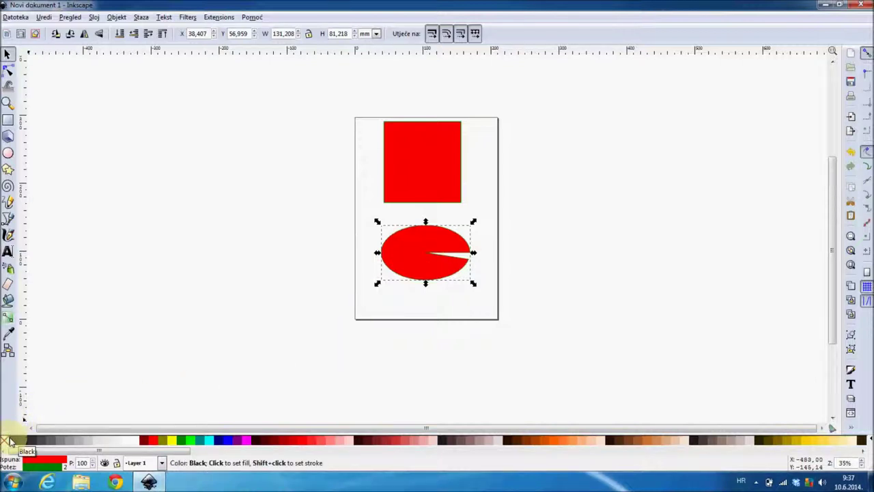
# Step: Change the pie-cut ellipse's fill from red to olive gold using the palette
pyautogui.click(235, 444)
pyautogui.moveTo(146, 451); pyautogui.dragTo(227, 466)
pyautogui.rightClick(660, 441)
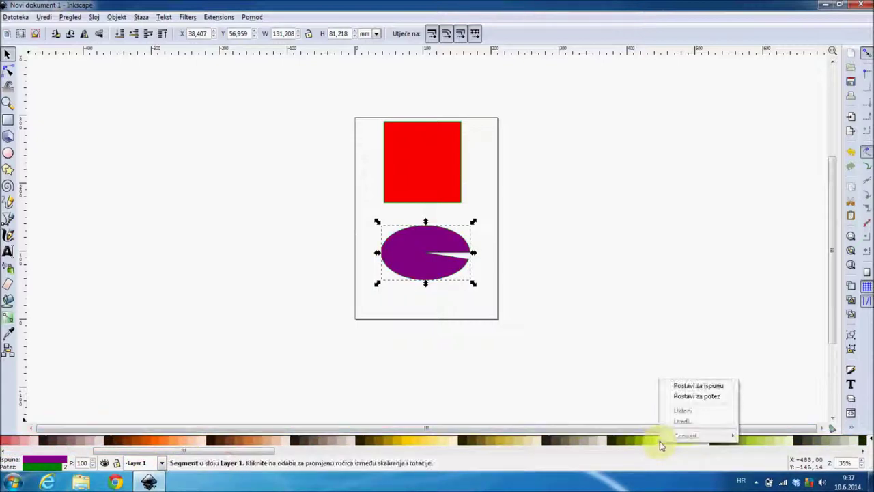
pyautogui.click(499, 440)
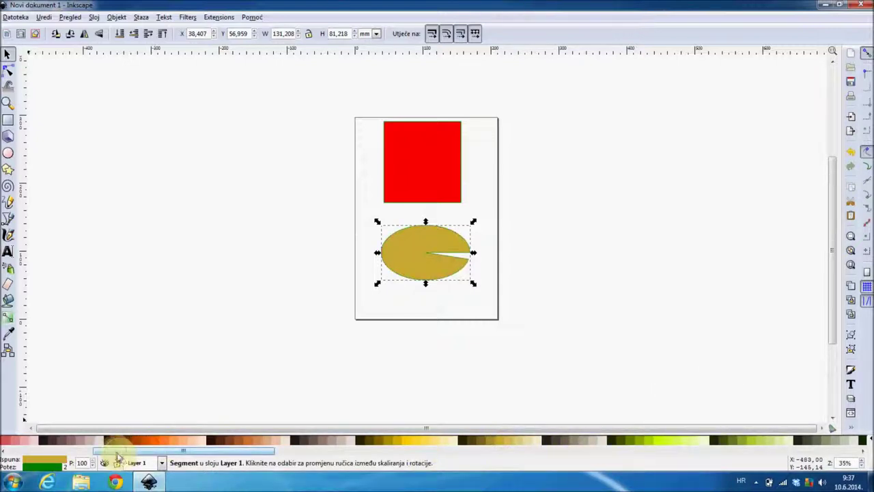
# Step: Give the pie a teal outline from the palette swatch's Set stroke option
pyautogui.moveTo(118, 457); pyautogui.dragTo(361, 454)
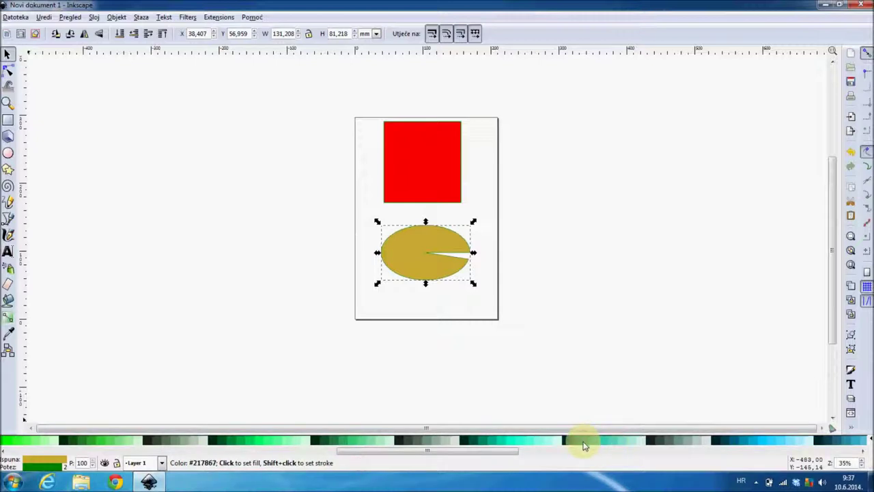
pyautogui.rightClick(584, 446)
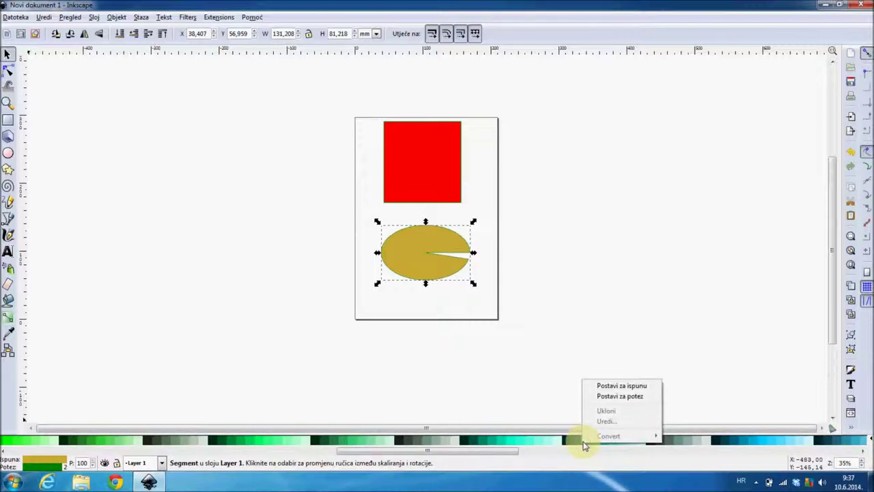
pyautogui.click(640, 399)
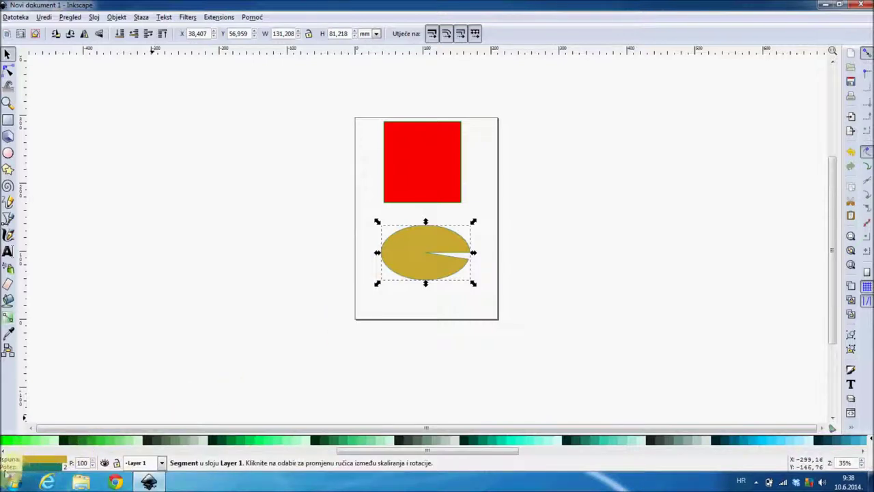
# Step: Set the pie's outline width to 4 and move it up over the rectangle's bottom
pyautogui.rightClick(68, 468)
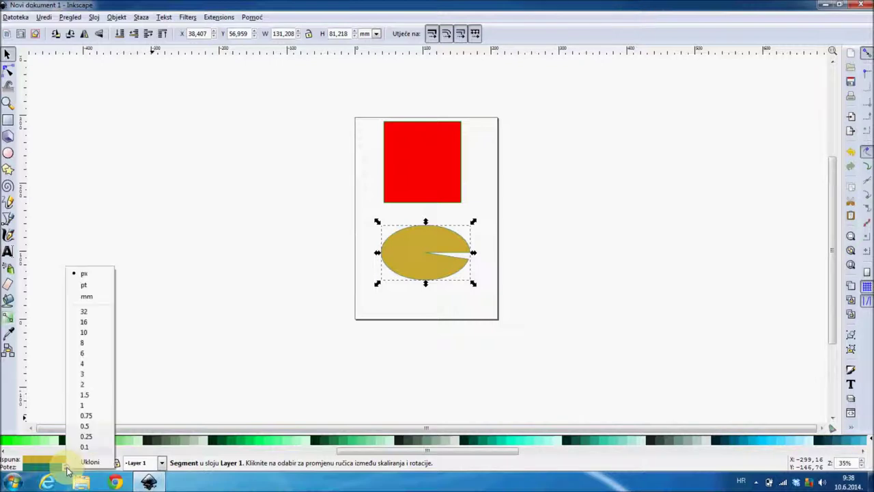
pyautogui.click(83, 365)
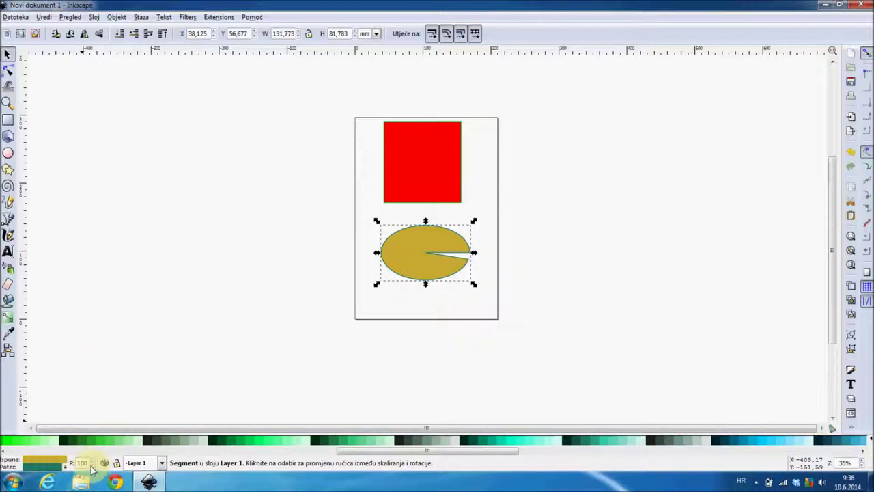
pyautogui.moveTo(430, 263); pyautogui.dragTo(424, 218)
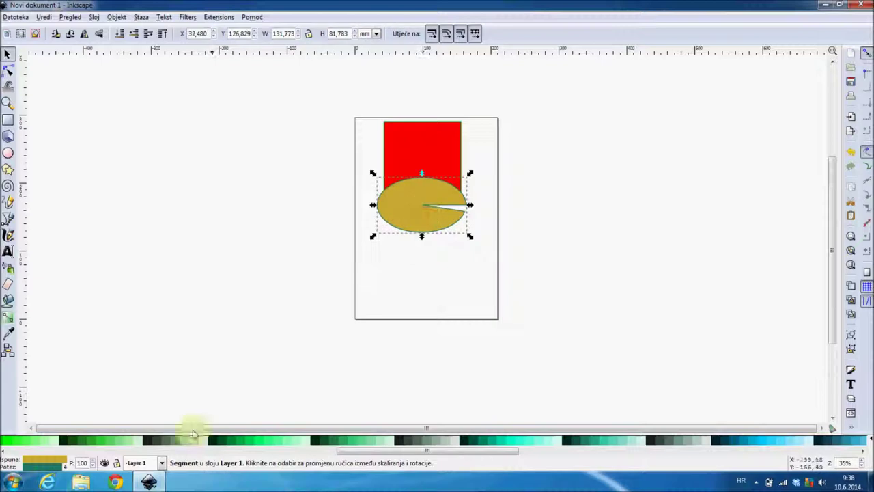
# Step: Lower the pie's opacity to 76% with the status-bar spinner
pyautogui.click(94, 467)
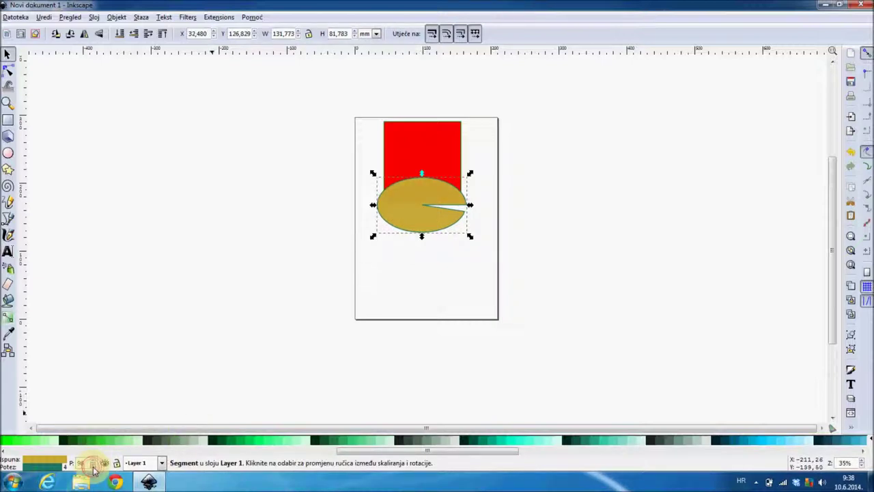
pyautogui.click(93, 467)
pyautogui.click(94, 467)
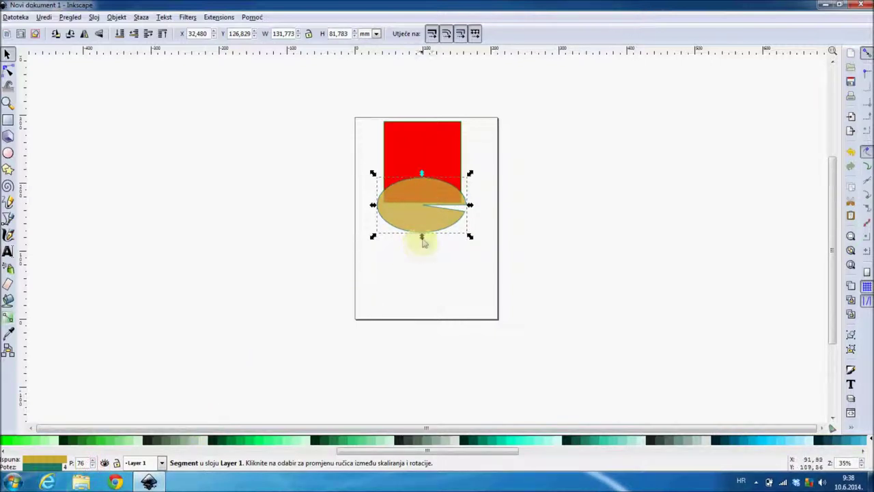
# Step: Open and dismiss the status-bar layer list
pyautogui.click(164, 468)
pyautogui.click(164, 468)
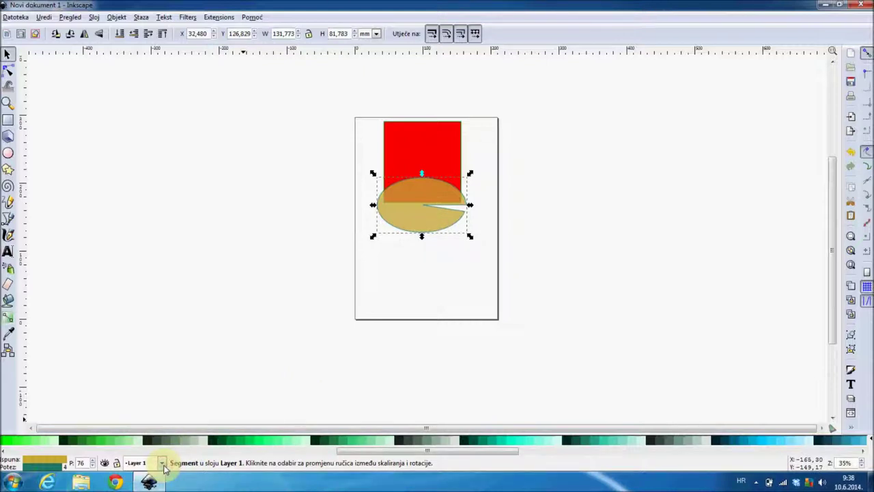
pyautogui.click(164, 467)
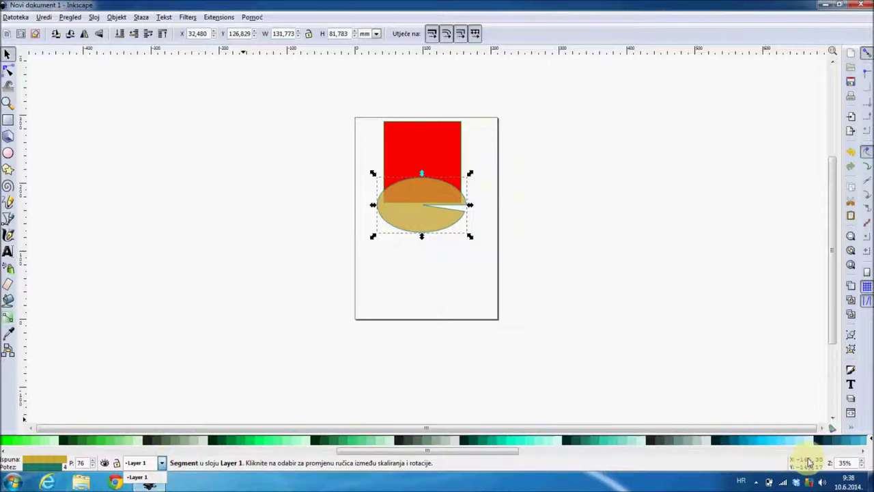
pyautogui.click(568, 282)
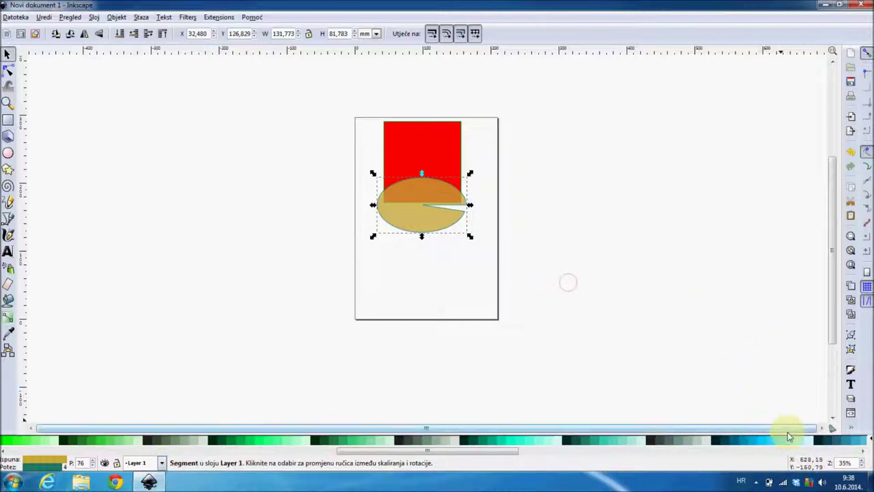
# Step: Zoom in on the drawing, then close the Novi dokument 1 window
pyautogui.click(864, 463)
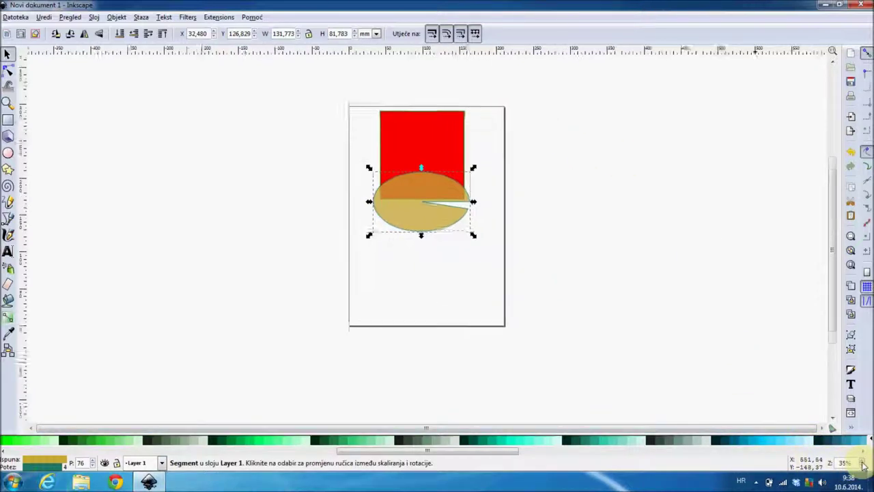
pyautogui.scroll(2, 863, 463)
pyautogui.scroll(2, 863, 464)
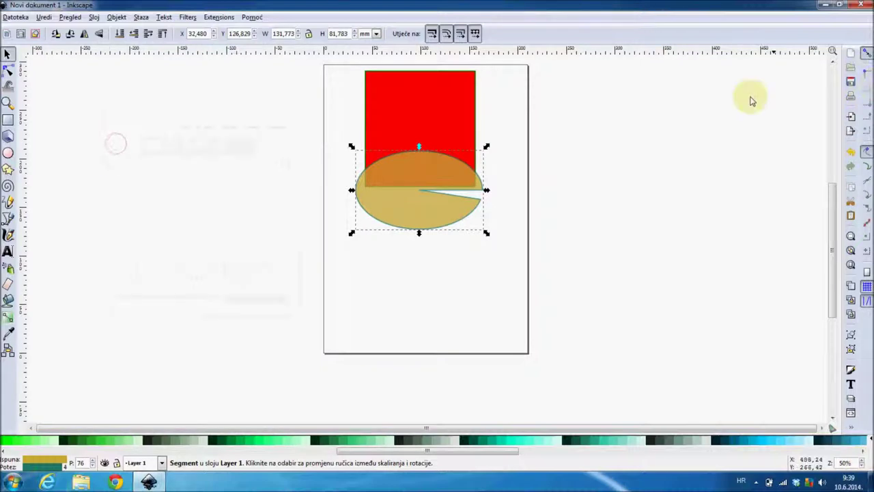
pyautogui.click(858, 4)
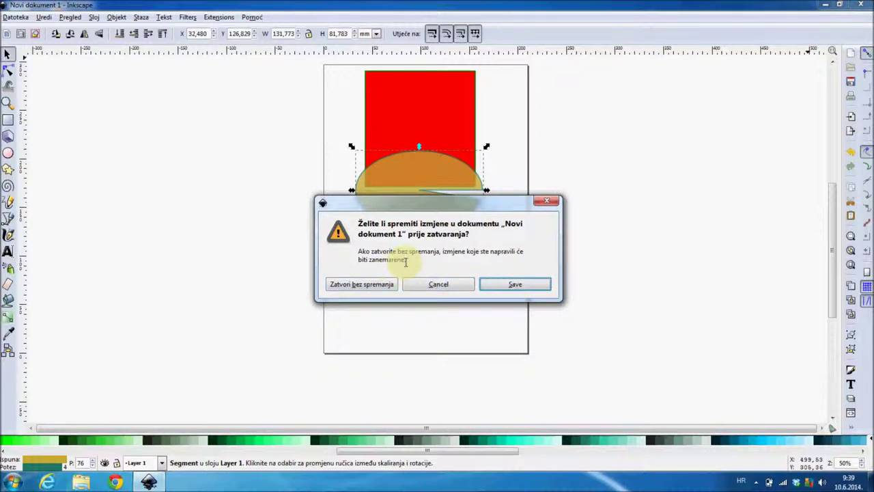
# Step: Save changes and begin naming the Inkscape SVG 'prvi crtež' in the Darko folder
pyautogui.click(523, 285)
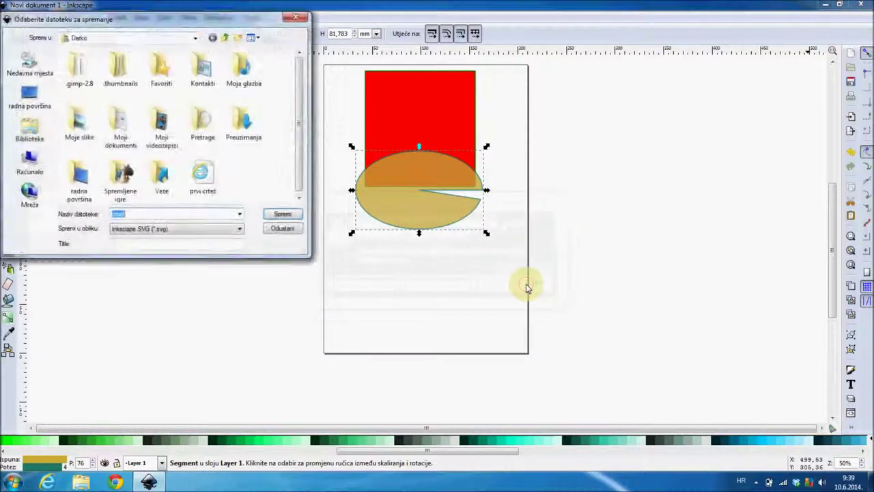
pyautogui.click(154, 212)
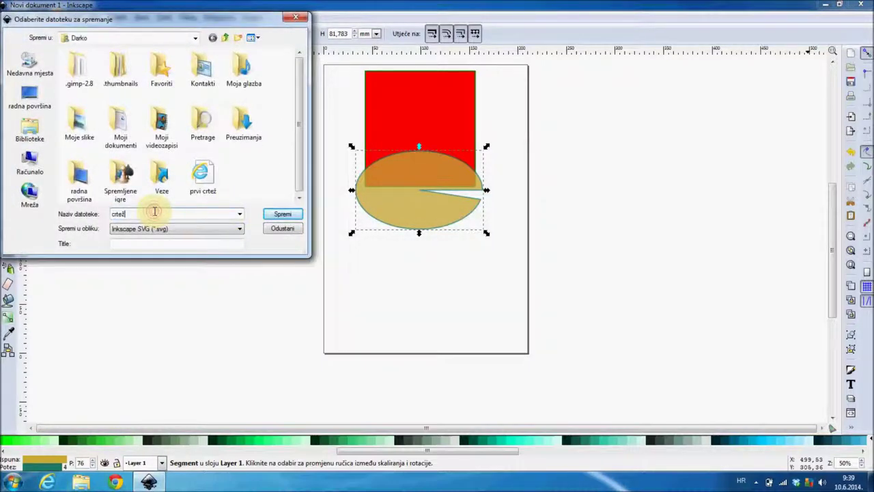
pyautogui.doubleClick(154, 213)
pyautogui.write('prvi c')
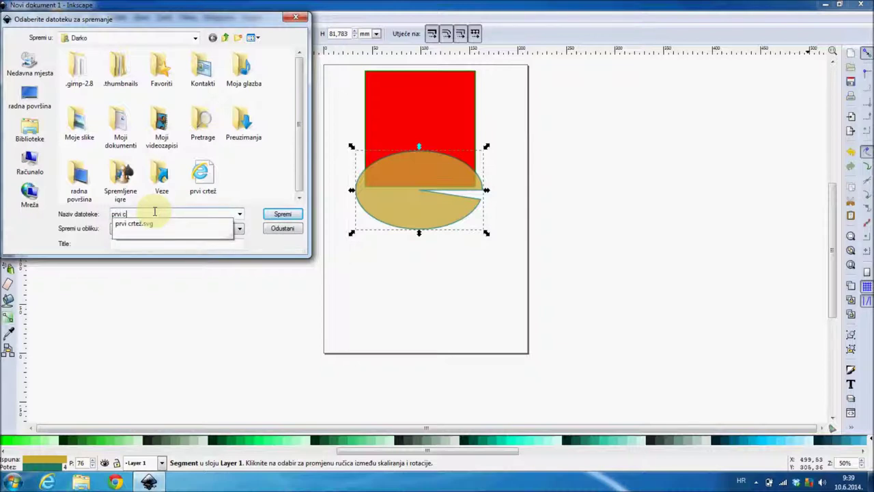